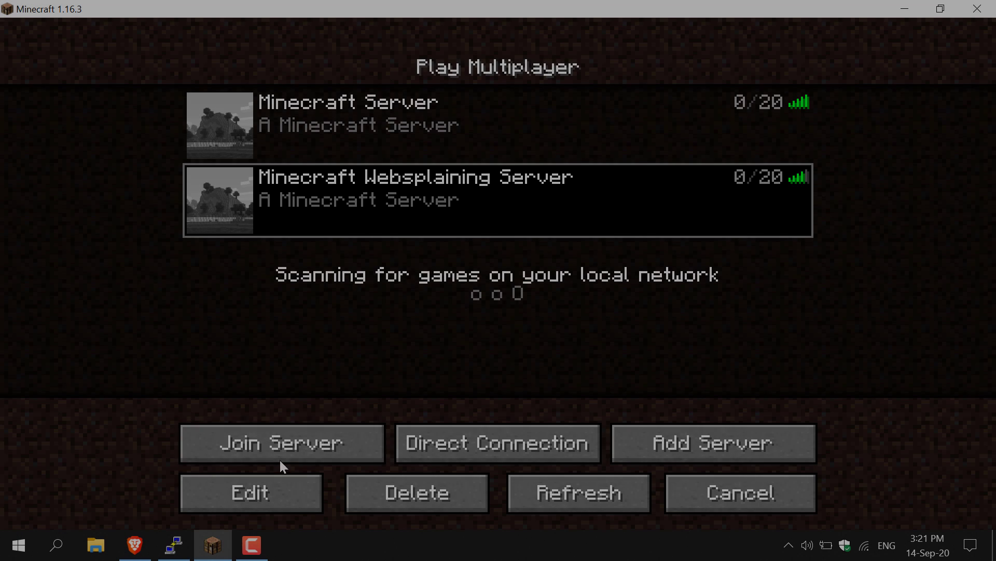
- Try joining the Minecraft Websplaining Server, which fails with a forcibly-closed Connection Lost error
{"action": "left_click", "coordinate": [279, 456]}
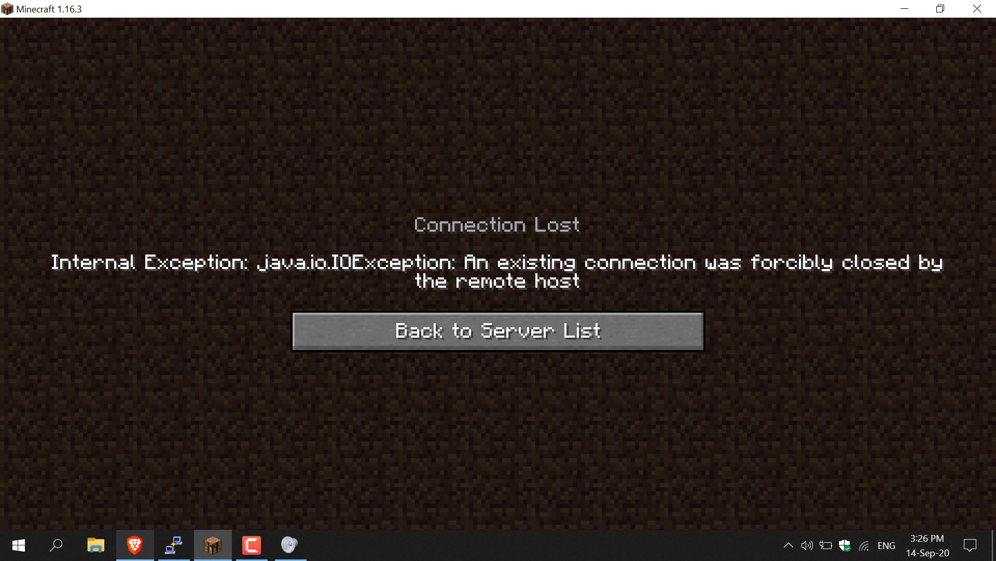
- Bring up the PuTTY console and highlight the 'Killed' line that ended the server process
{"action": "left_click", "coordinate": [173, 545]}
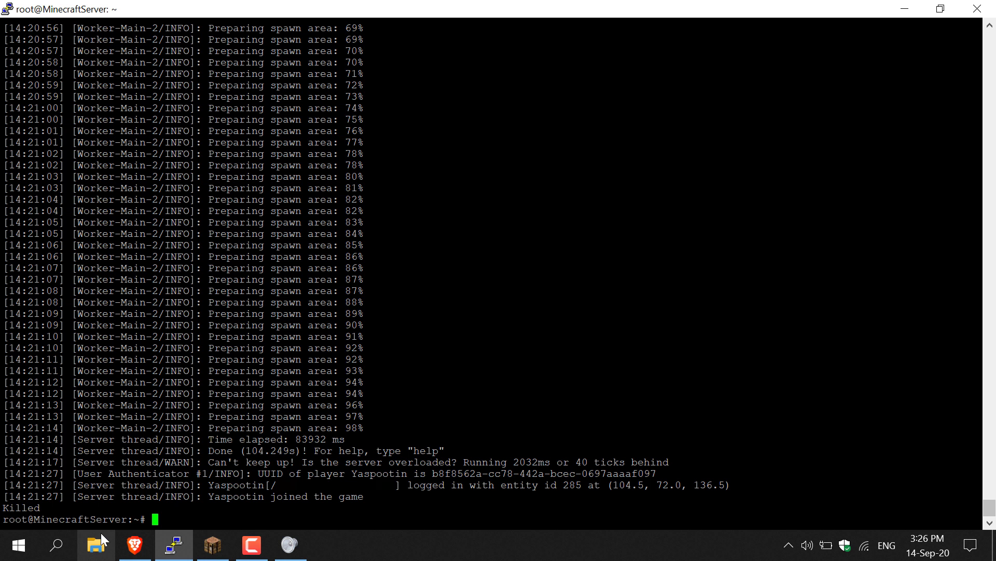
{"action": "triple_click", "coordinate": [20, 507]}
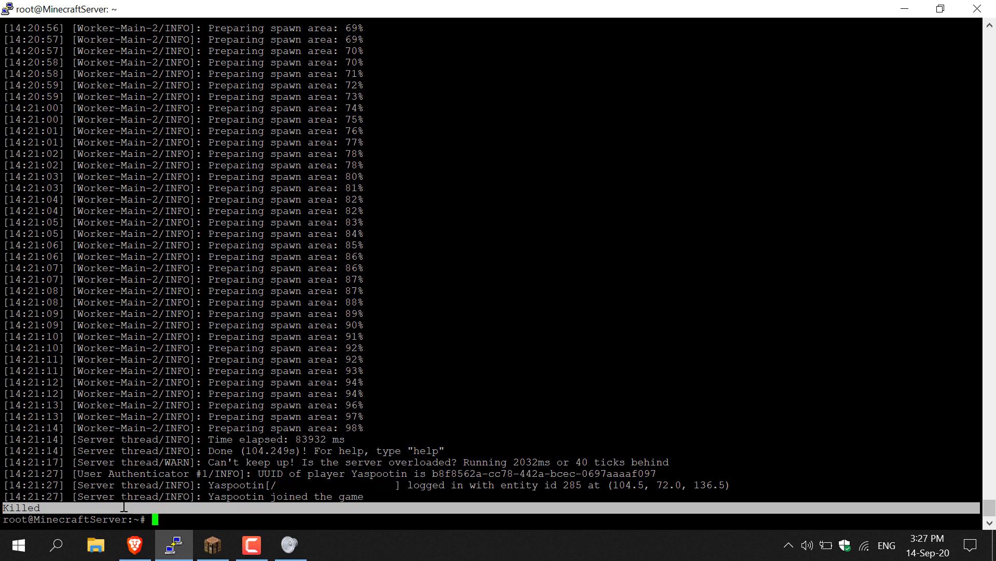
- Show the Vultr overview for Minecraft_Server with its 1 vCore and 1024 MB RAM
{"action": "left_click", "coordinate": [135, 555]}
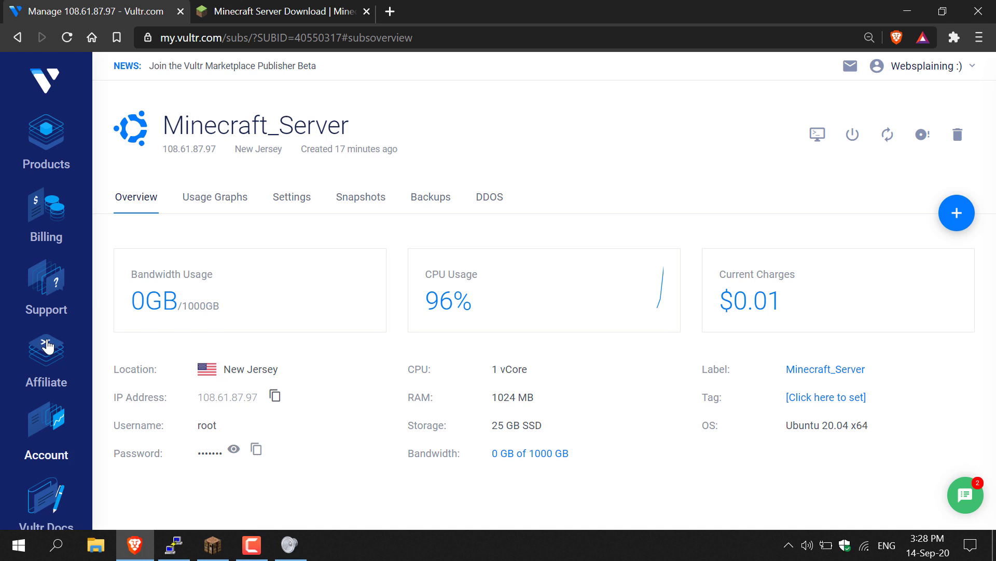
- Change Minecraft_Server to the 1 vCPU, 2048 MB RAM $10/mo plan and confirm the upgrade
{"action": "left_click", "coordinate": [293, 206]}
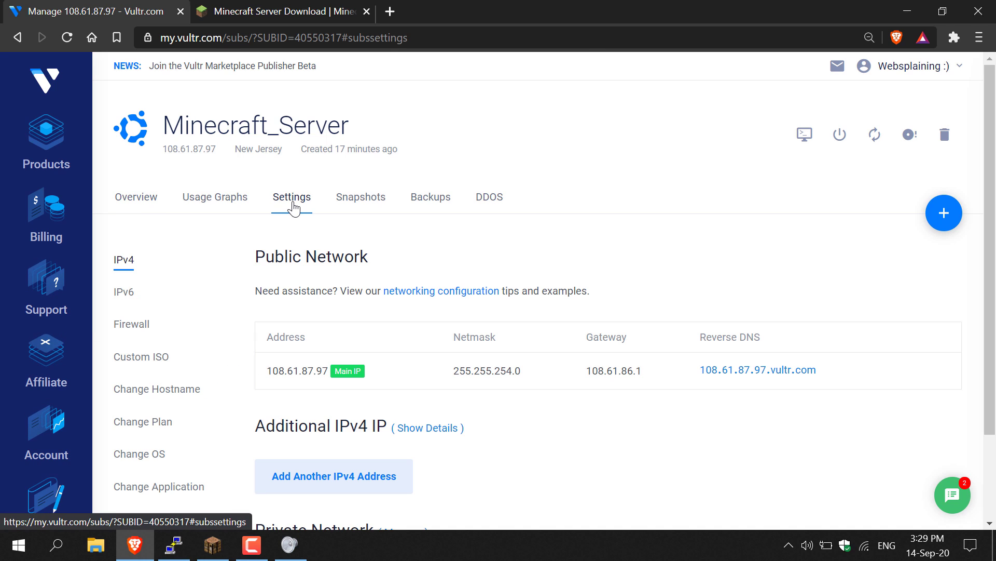
{"action": "left_click", "coordinate": [160, 430]}
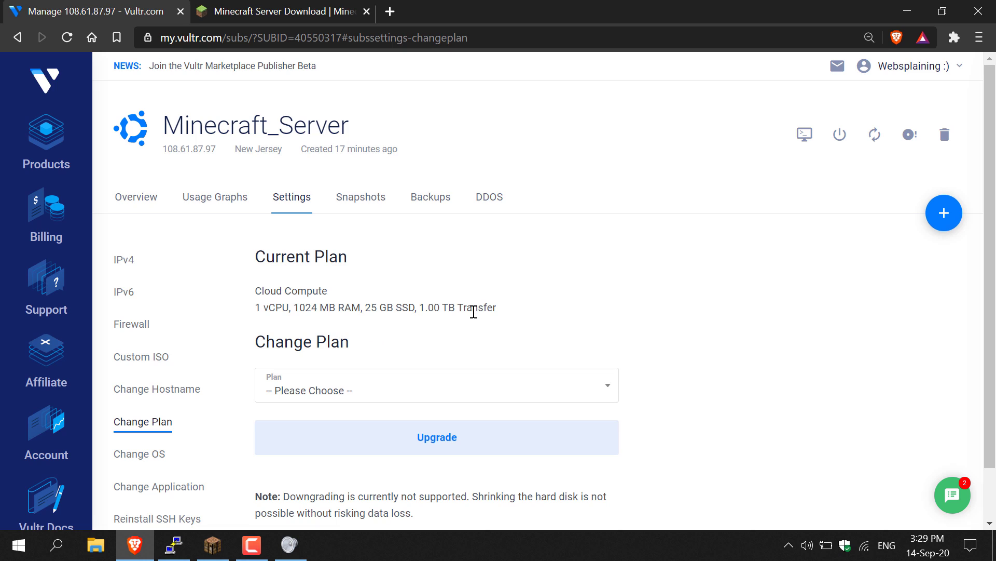
{"action": "left_click", "coordinate": [611, 395]}
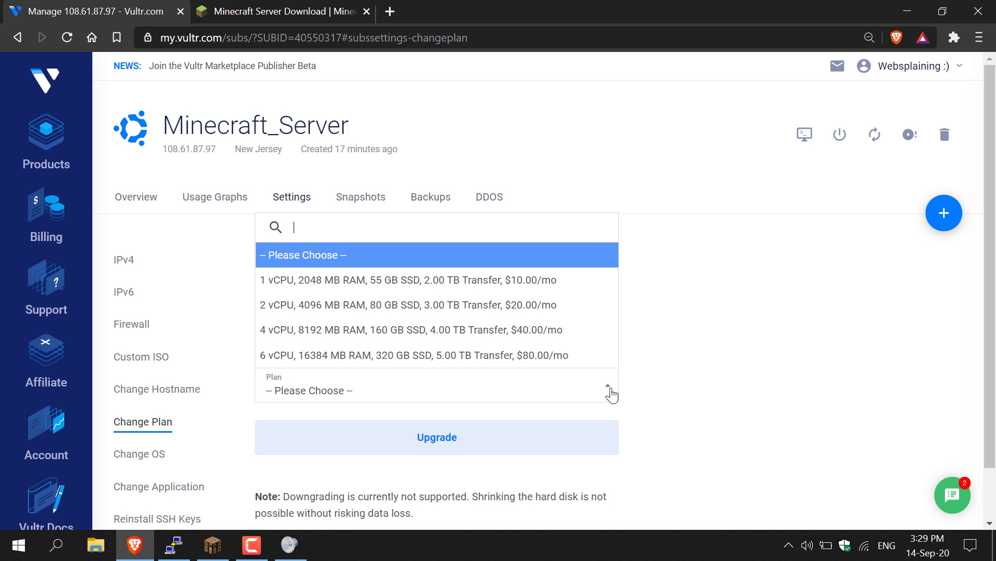
{"action": "left_click", "coordinate": [530, 280]}
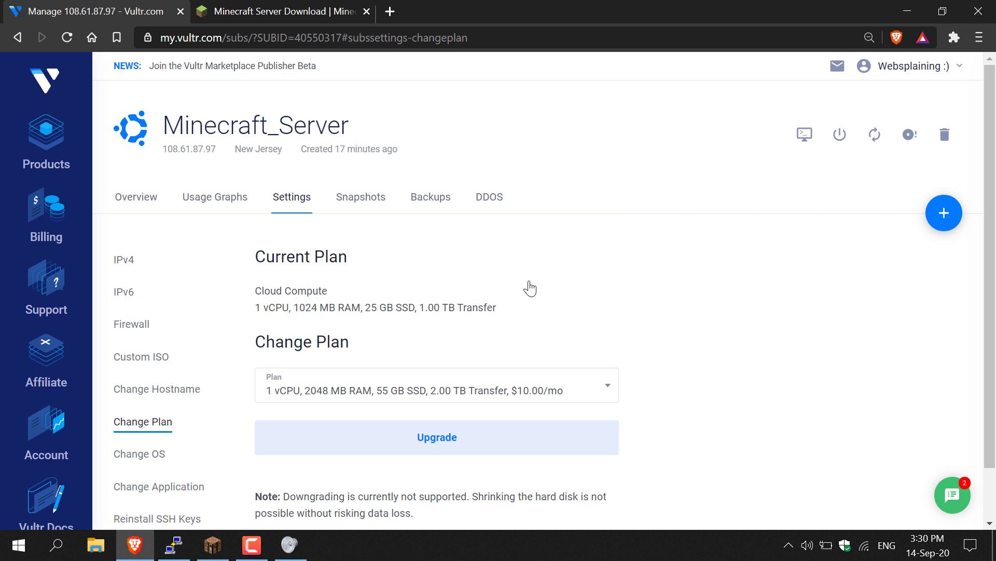
{"action": "left_click", "coordinate": [488, 445]}
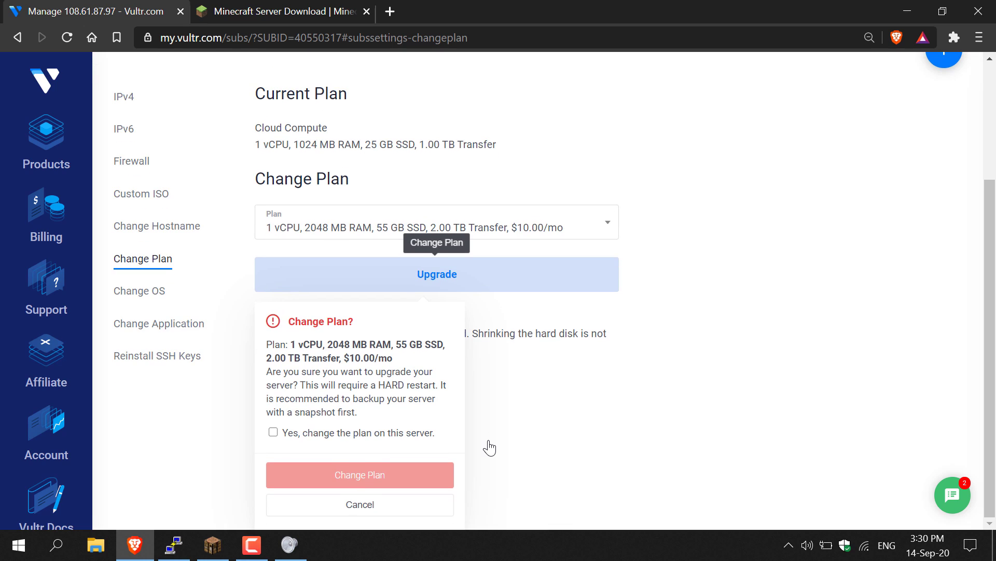
{"action": "left_click", "coordinate": [276, 434]}
{"action": "left_click", "coordinate": [378, 478]}
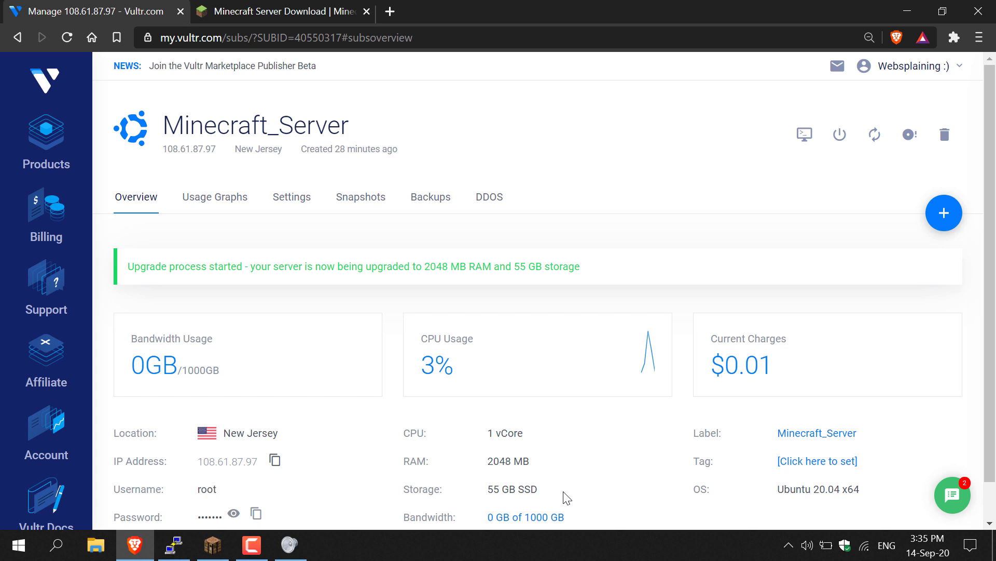
- Close the old PuTTY window, copy the server's IP address, and minimize the browser and Minecraft
{"action": "right_click", "coordinate": [183, 544]}
{"action": "left_click", "coordinate": [179, 517]}
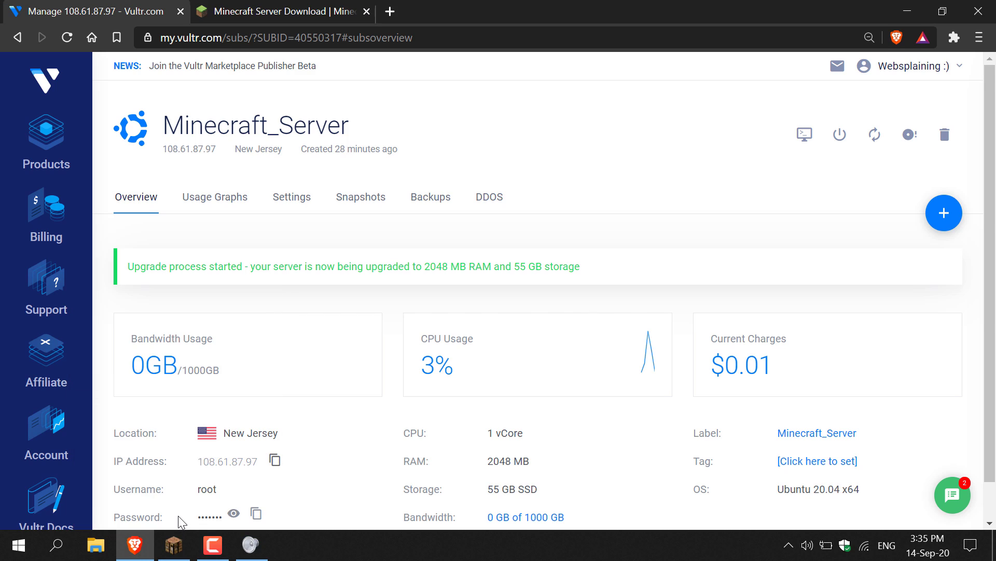
{"action": "left_click", "coordinate": [275, 460]}
{"action": "left_click", "coordinate": [903, 11]}
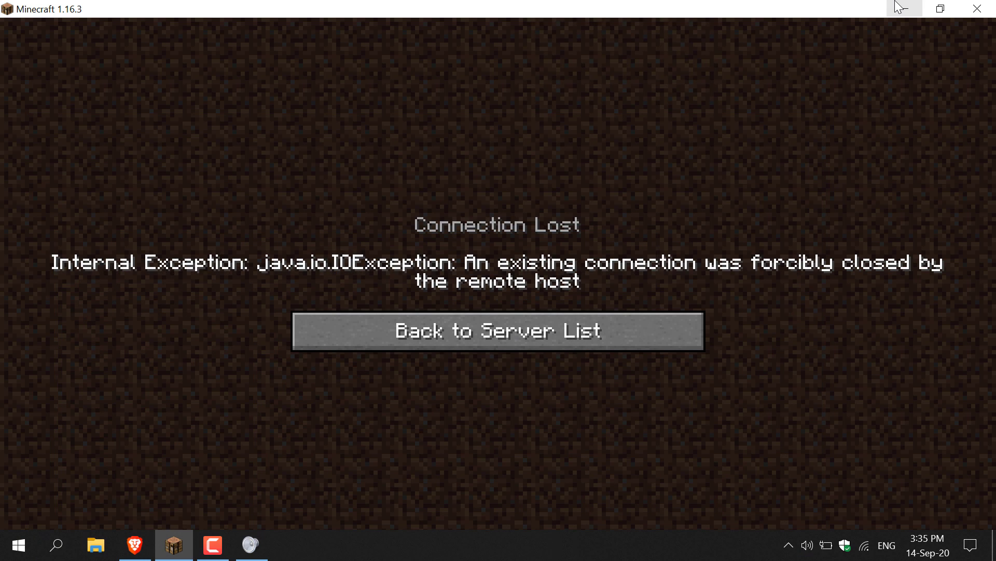
{"action": "left_click", "coordinate": [901, 7]}
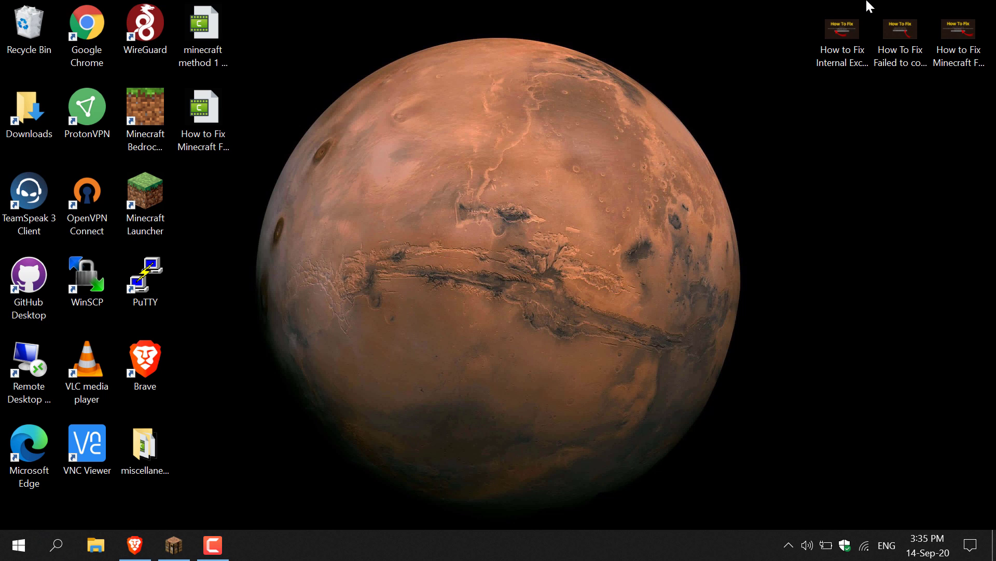
- Start a PuTTY SSH connection to the copied Vultr server IP address
{"action": "double_click", "coordinate": [143, 288]}
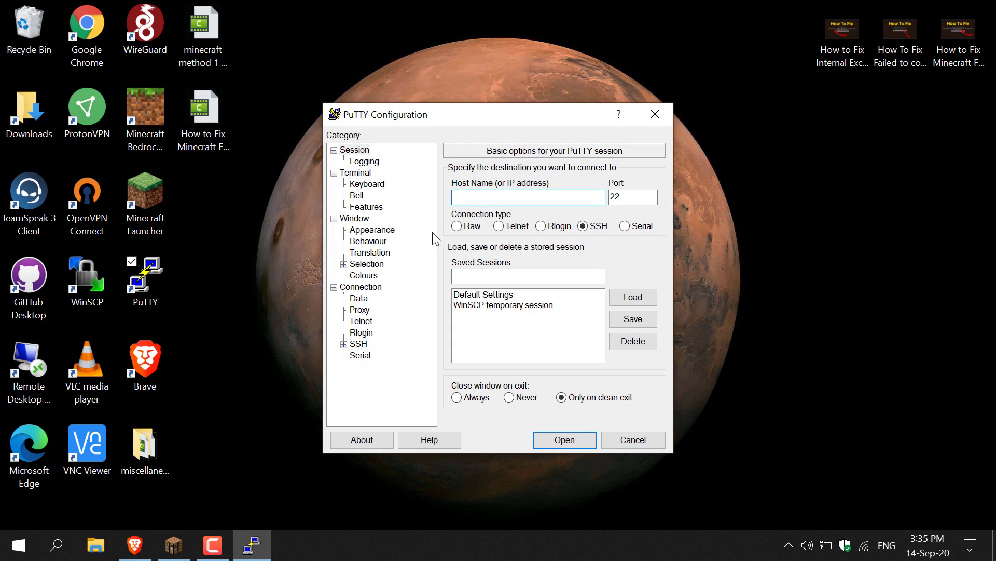
{"action": "key", "text": "ctrl+v"}
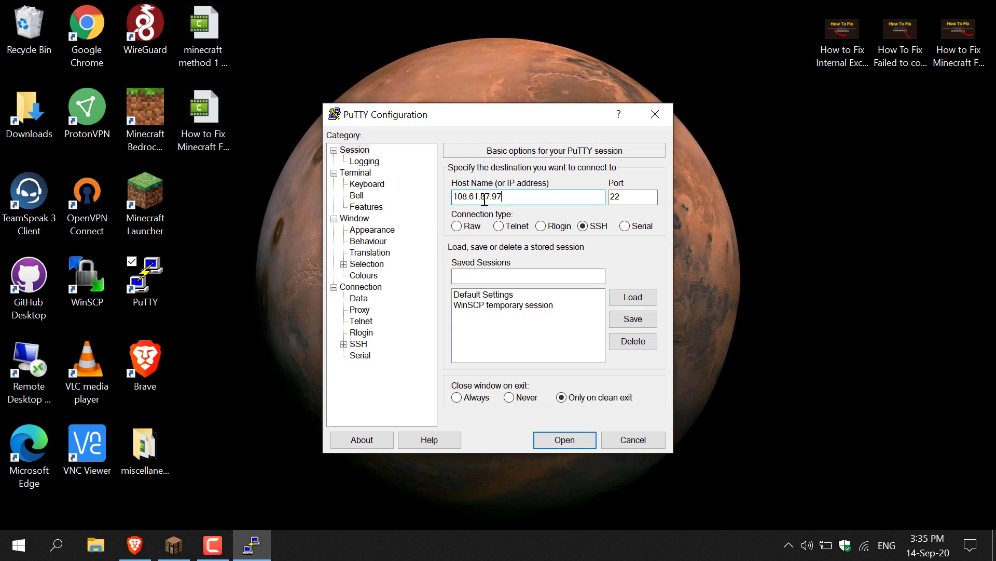
{"action": "left_click", "coordinate": [550, 437]}
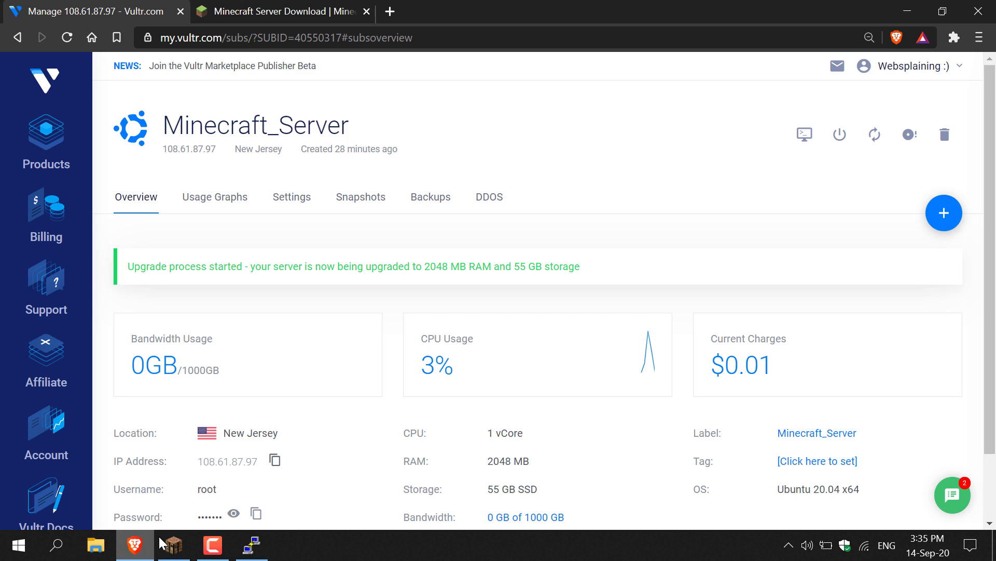
- Log in as root with the copied password, clear the terminal, and start screen
{"action": "left_click", "coordinate": [256, 514]}
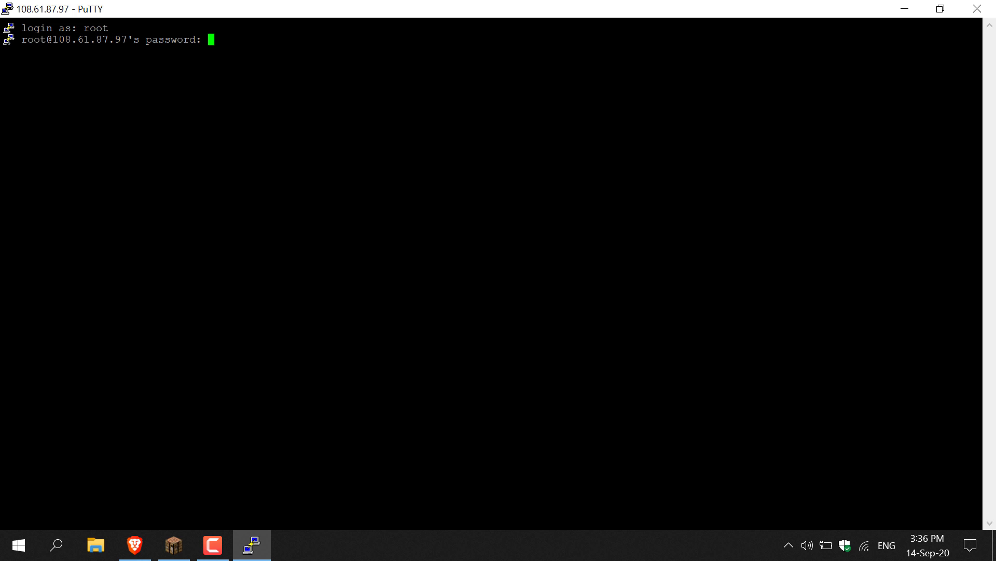
{"action": "key", "text": "Return"}
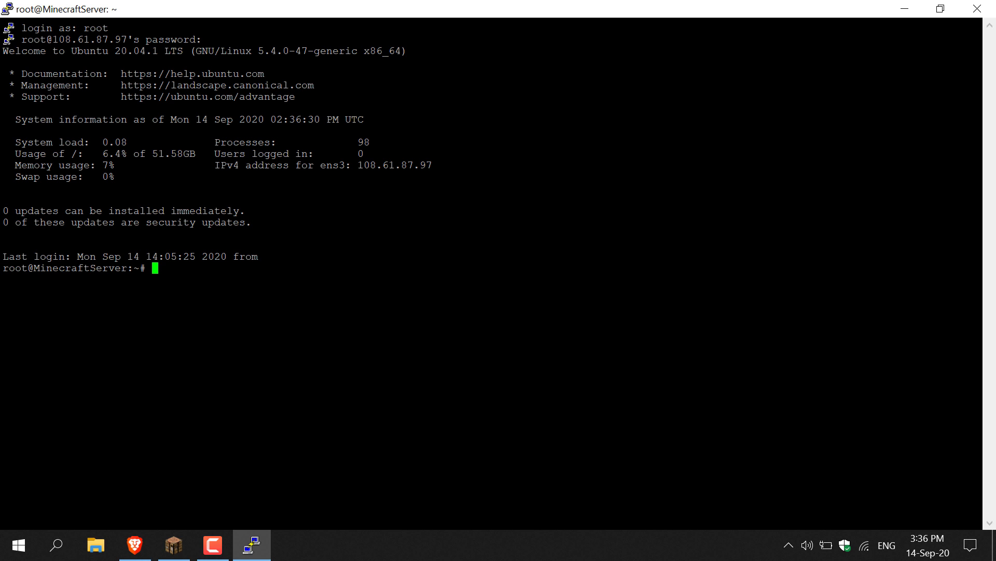
{"action": "type", "text": "clear"}
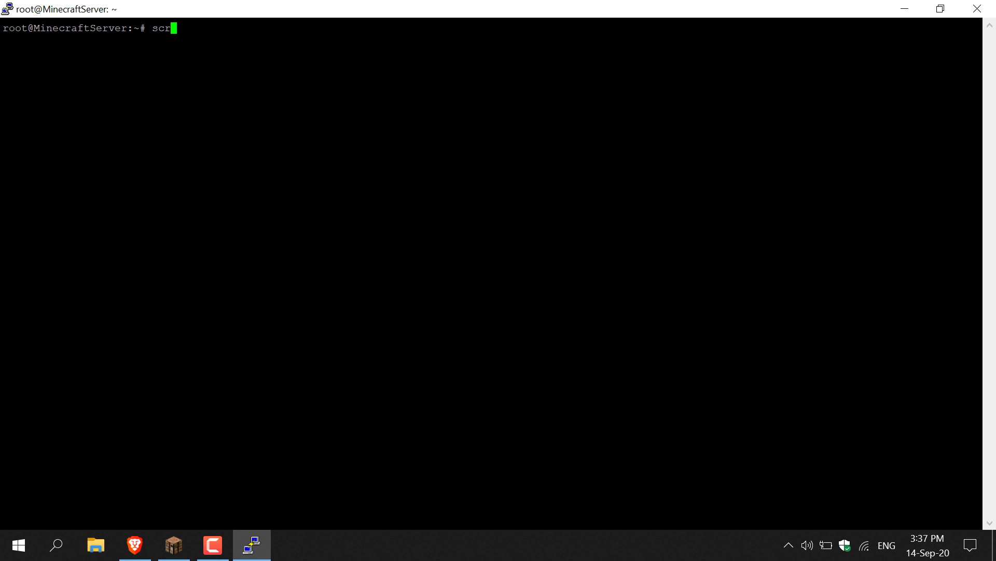
{"action": "key", "text": "Return"}
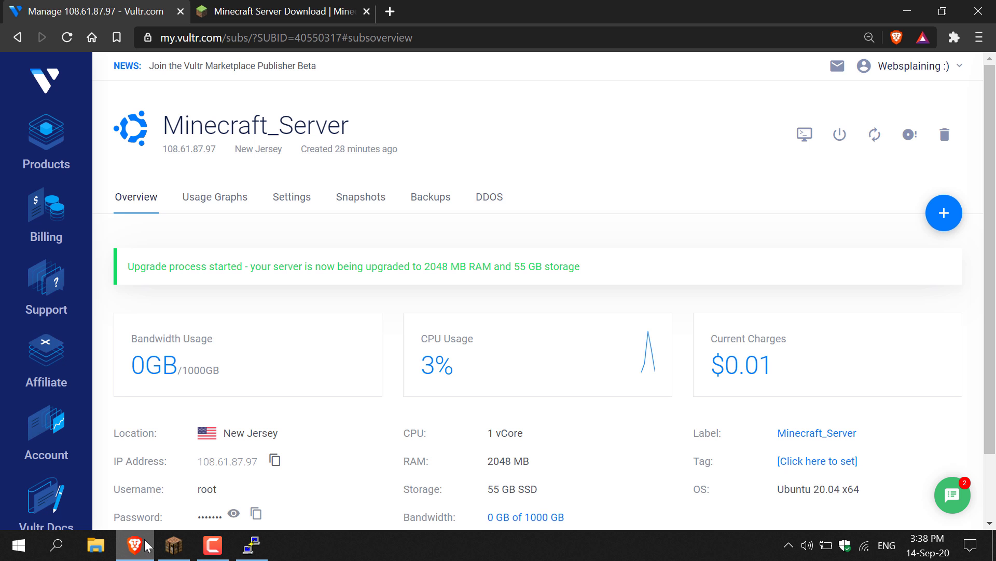
- Copy the 'java -Xmx1024M -Xms1024M -jar minecraft_server.1.16.3.jar nogui' command from the download page
{"action": "left_click", "coordinate": [277, 14]}
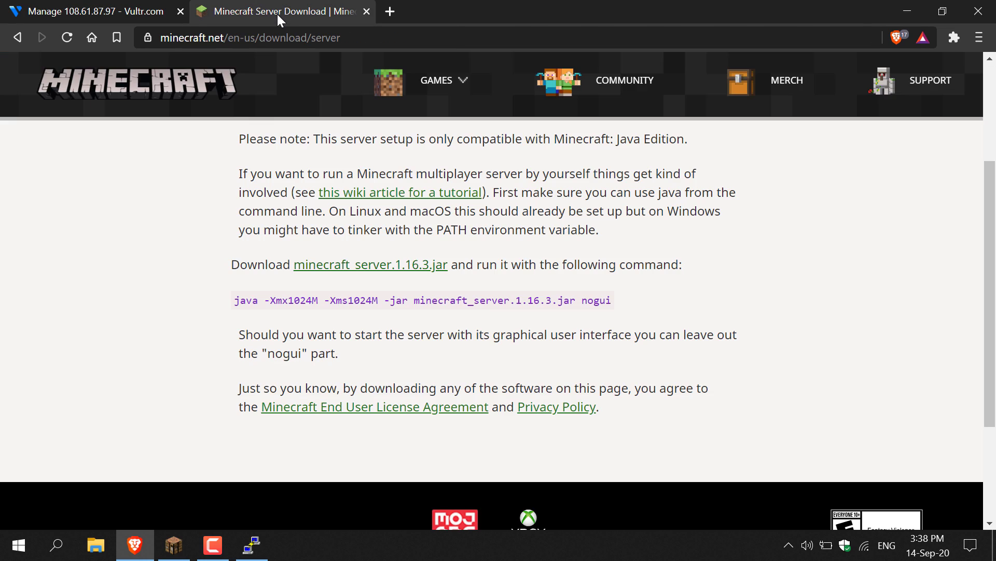
{"action": "double_click", "coordinate": [409, 47]}
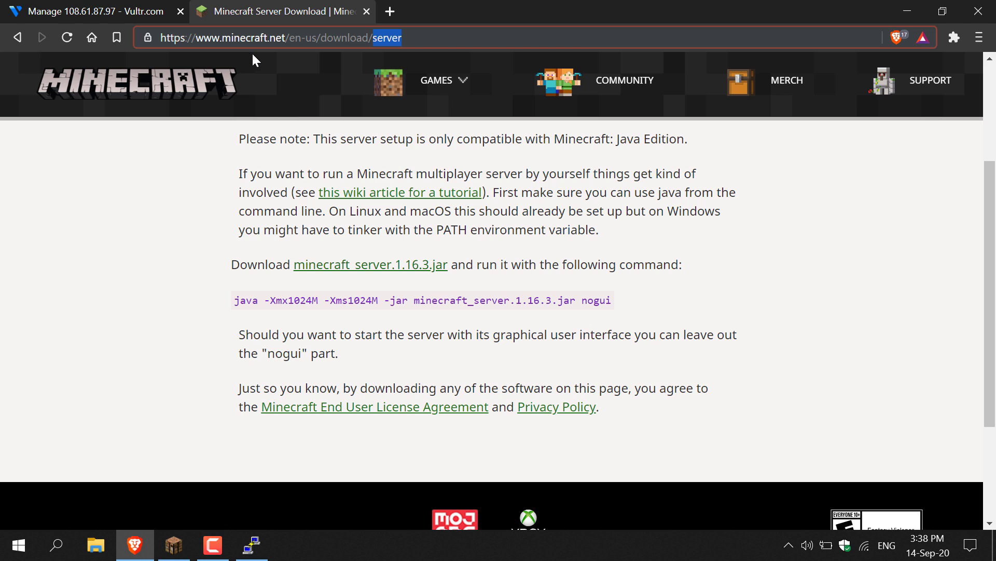
{"action": "mouse_move", "coordinate": [341, 58]}
{"action": "left_click_drag", "start_coordinate": [608, 302], "coordinate": [234, 299]}
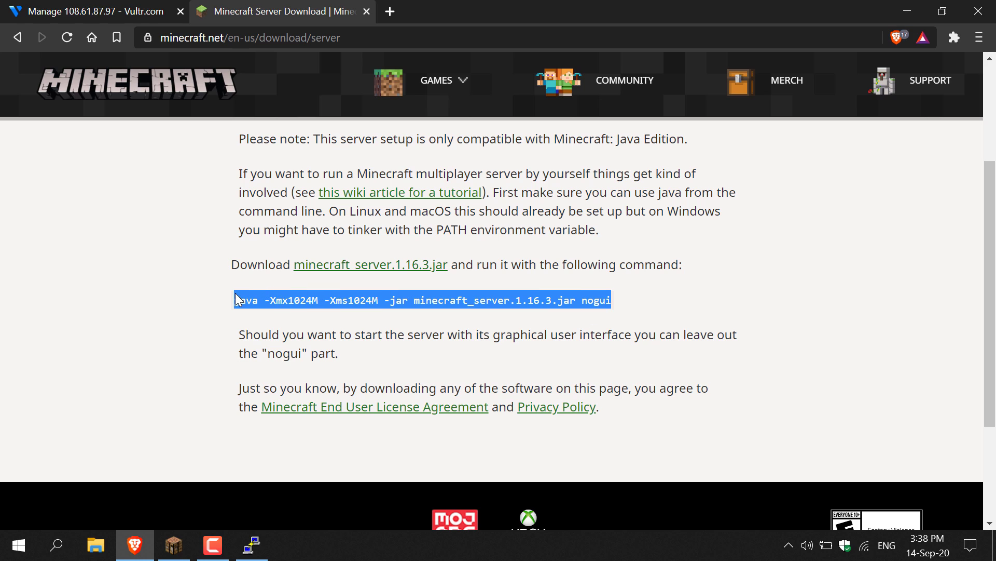
{"action": "right_click", "coordinate": [266, 301]}
{"action": "left_click", "coordinate": [303, 314]}
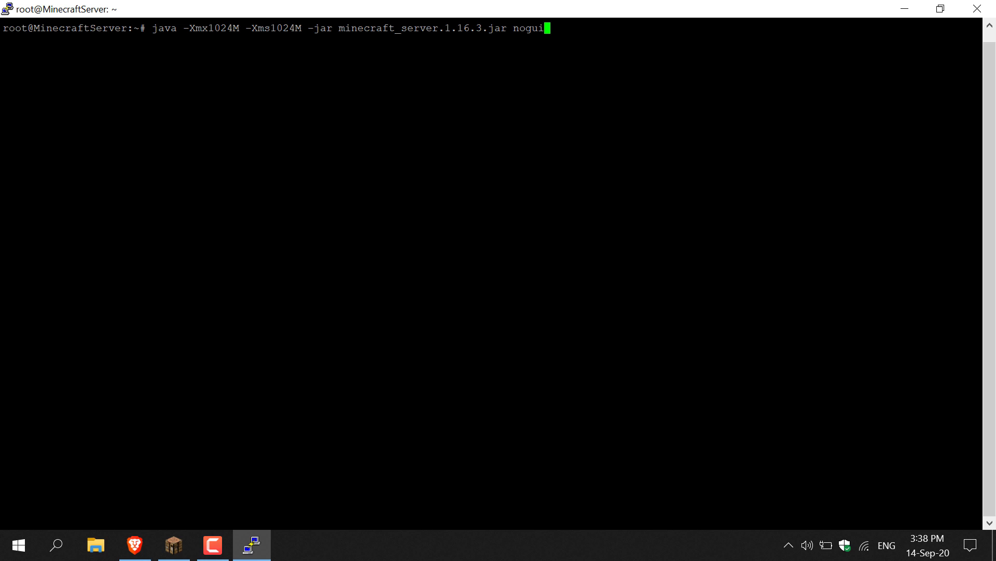
- Change the pasted command's jar name to server.jar nogui and launch the server
{"action": "key", "text": "BackSpace"}
{"action": "key", "text": "BackSpace"}
{"action": "key", "text": "BackSpace"}
{"action": "key", "text": "BackSpace"}
{"action": "key", "text": "BackSpace"}
{"action": "key", "text": "BackSpace"}
{"action": "key", "text": "BackSpace"}
{"action": "key", "text": "BackSpace"}
{"action": "key", "text": "BackSpace"}
{"action": "key", "text": "BackSpace"}
{"action": "key", "text": "BackSpace"}
{"action": "key", "text": "BackSpace"}
{"action": "key", "text": "BackSpace"}
{"action": "key", "text": "BackSpace"}
{"action": "key", "text": "BackSpace"}
{"action": "key", "text": "BackSpace"}
{"action": "key", "text": "BackSpace"}
{"action": "key", "text": "BackSpace"}
{"action": "key", "text": "BackSpace"}
{"action": "key", "text": "BackSpace"}
{"action": "key", "text": "BackSpace"}
{"action": "key", "text": "BackSpace"}
{"action": "key", "text": "BackSpace"}
{"action": "key", "text": "BackSpace"}
{"action": "key", "text": "BackSpace"}
{"action": "key", "text": "BackSpace"}
{"action": "key", "text": "BackSpace"}
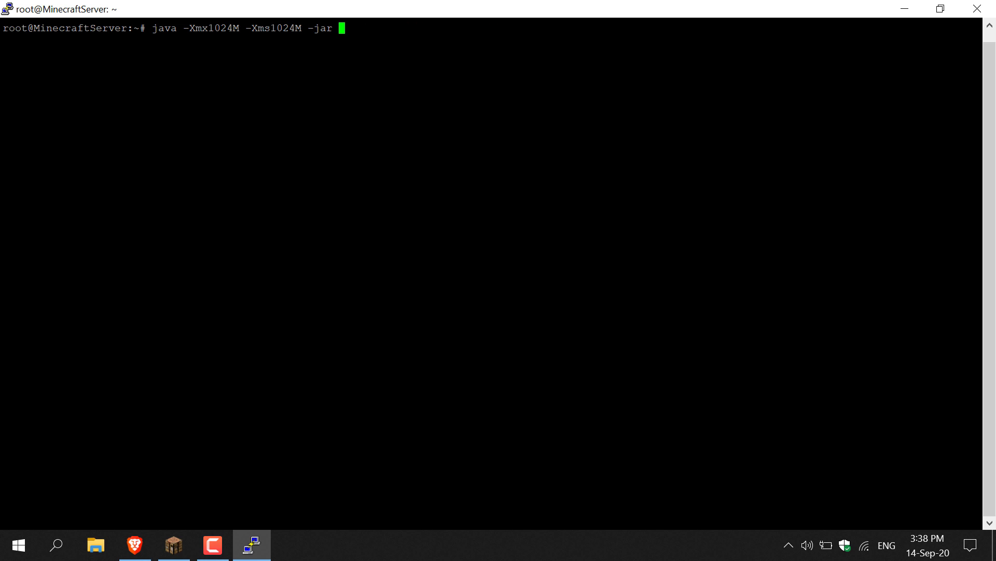
{"action": "type", "text": "server.jar nogui"}
{"action": "key", "text": "Return"}
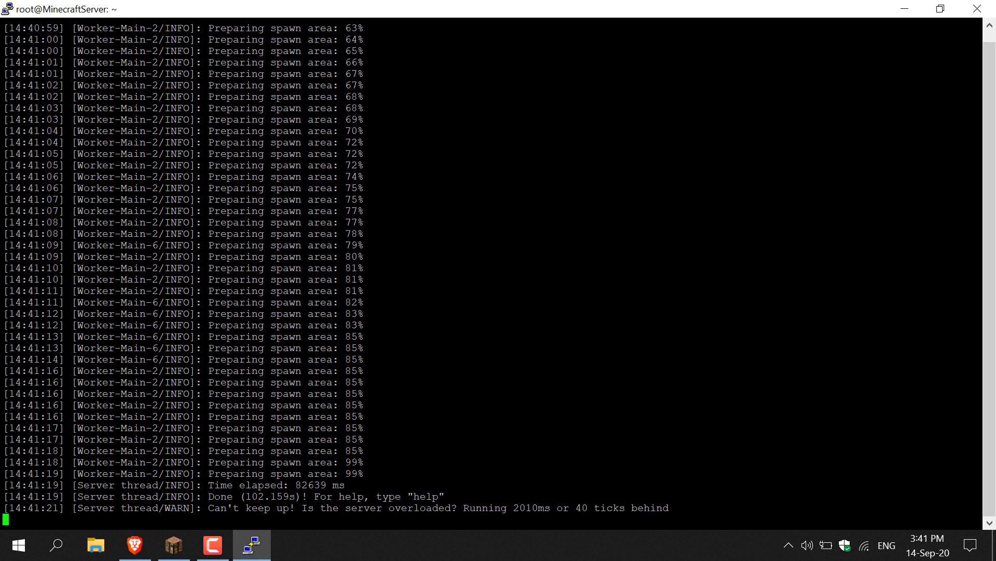
{"action": "left_click", "coordinate": [174, 545]}
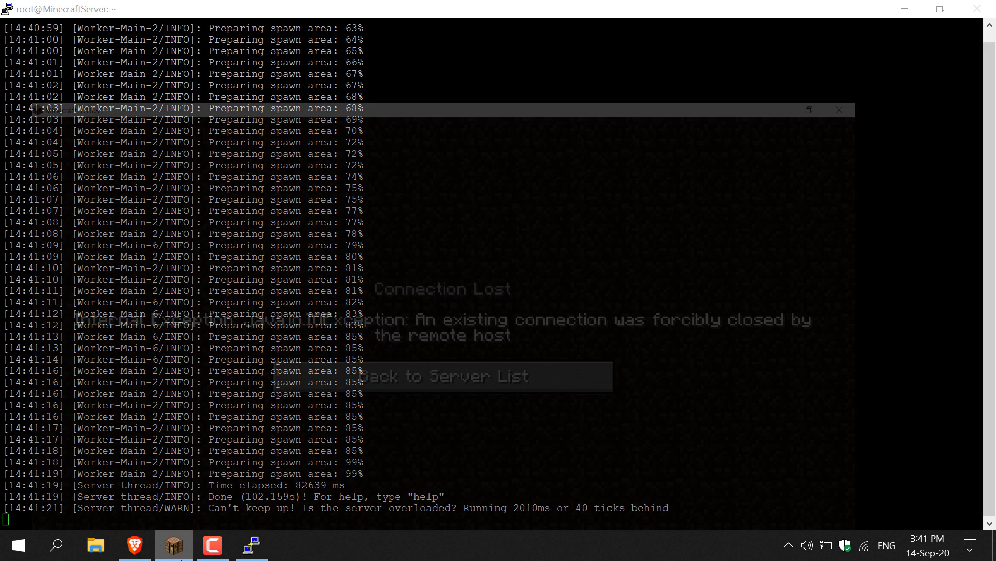
{"action": "left_click", "coordinate": [512, 334]}
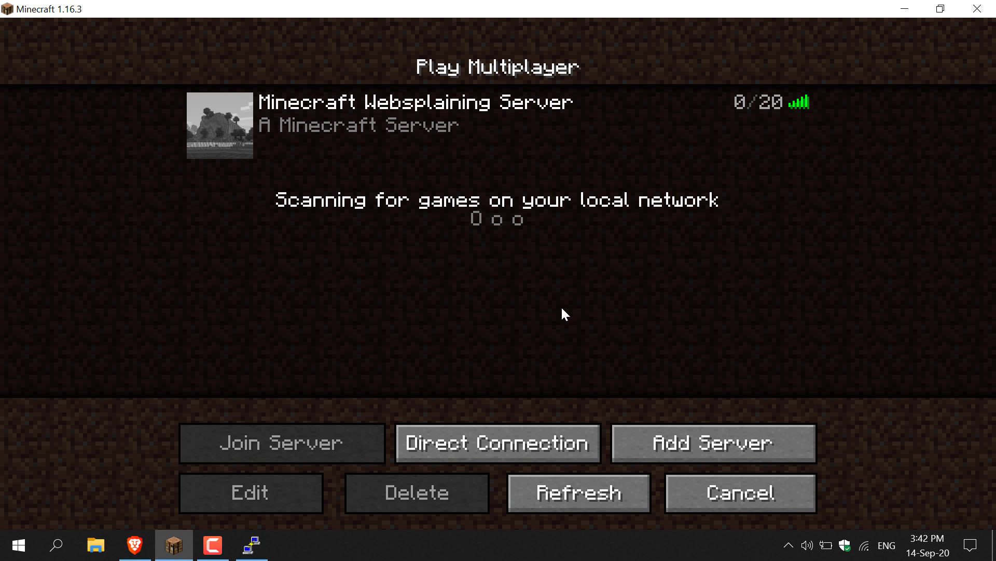
{"action": "left_click", "coordinate": [615, 139]}
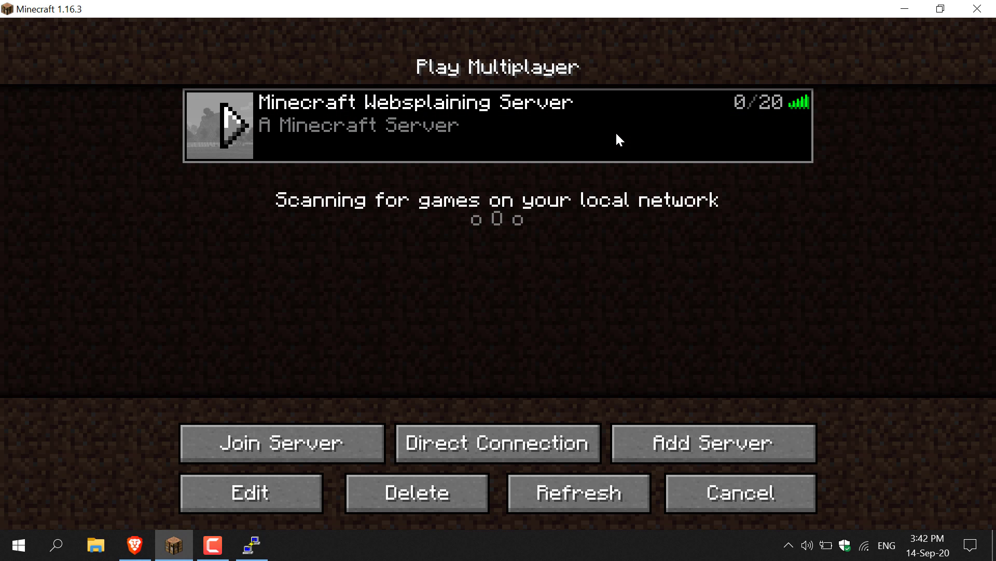
{"action": "left_click", "coordinate": [322, 437]}
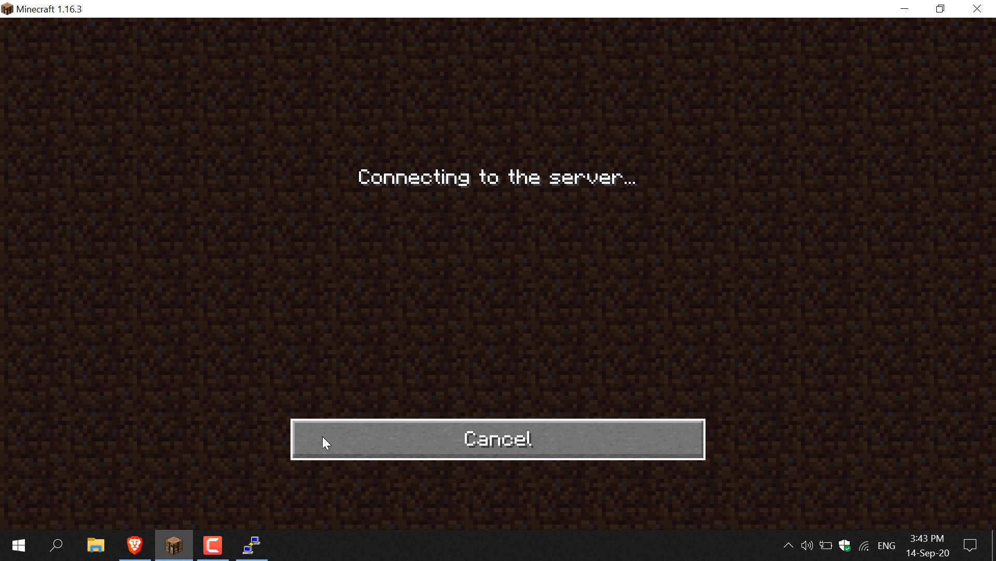